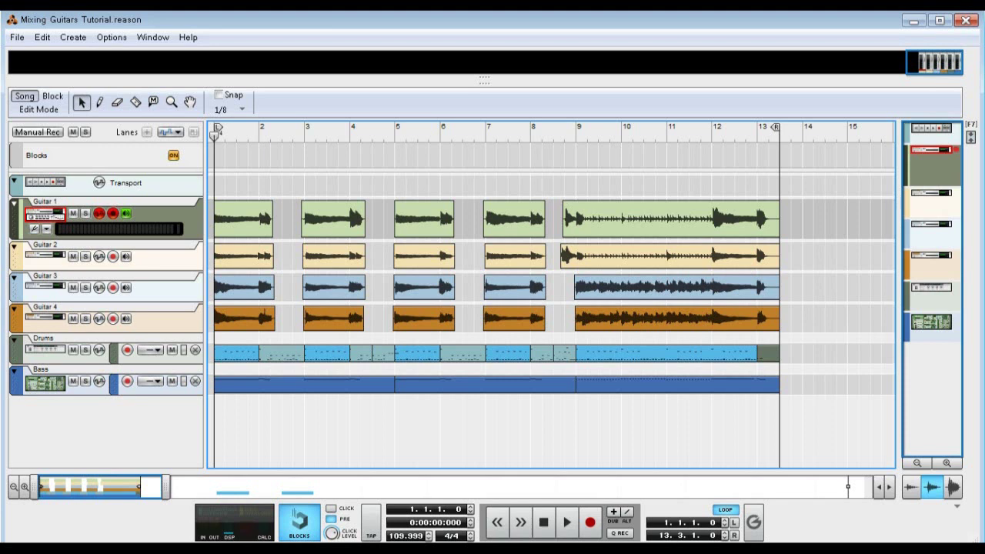
Turn off record-enable on the Guitar 1 track in the sequencer
{"action": "left_click", "coordinate": [112, 213]}
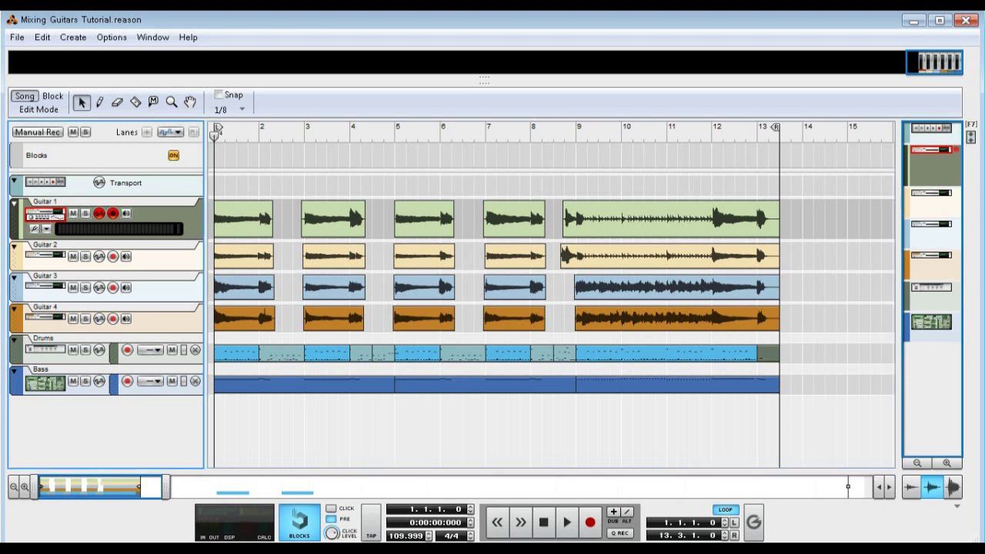
Select Guitar 1's clips at bars 3, 5 and 7 and Guitar 2's clip at bar 7
{"action": "left_click", "coordinate": [333, 212]}
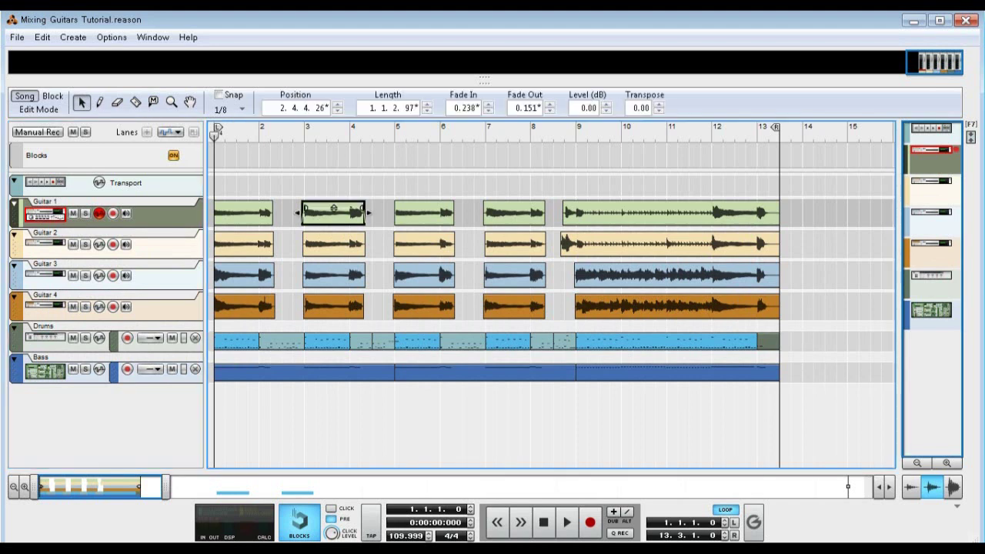
{"action": "left_click", "coordinate": [423, 209]}
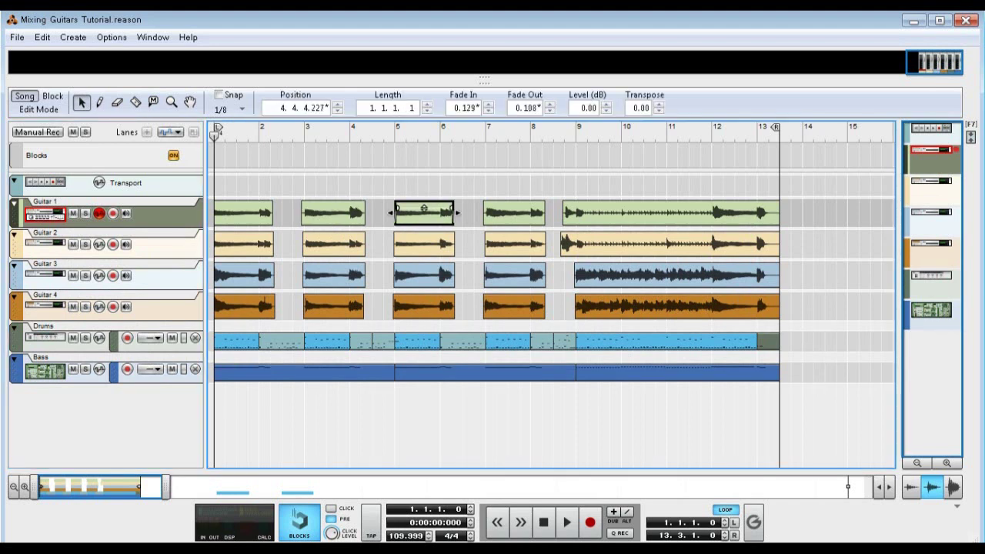
{"action": "left_click", "coordinate": [514, 209]}
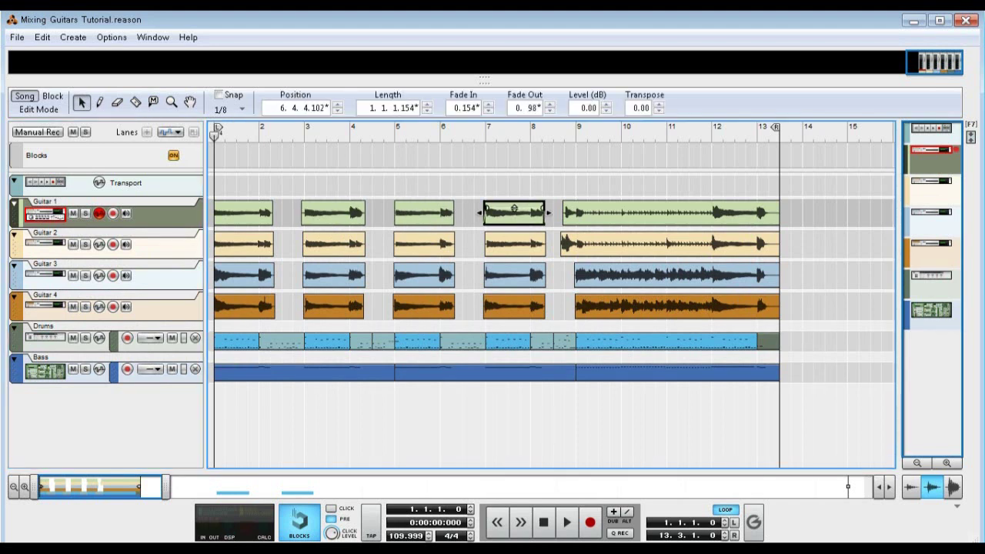
{"action": "left_click", "coordinate": [515, 241]}
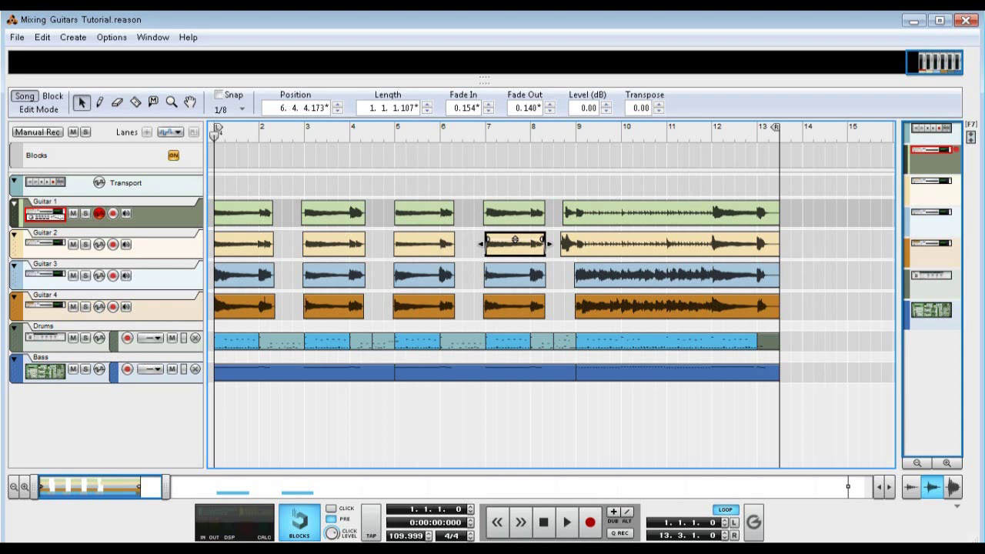
Play the song, stop it, and return to bar 1
{"action": "key", "text": "space"}
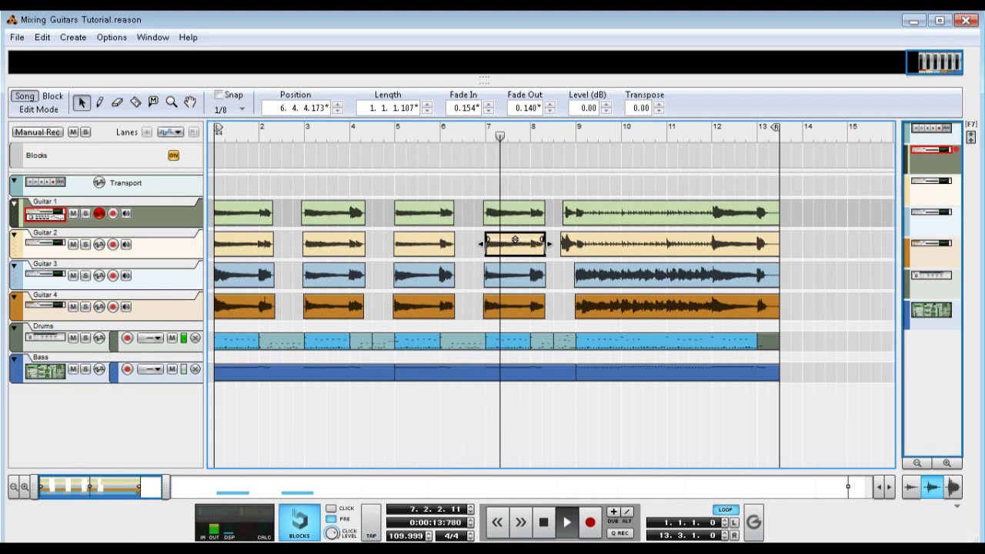
{"action": "key", "text": "space"}
{"action": "key", "text": "KP_0"}
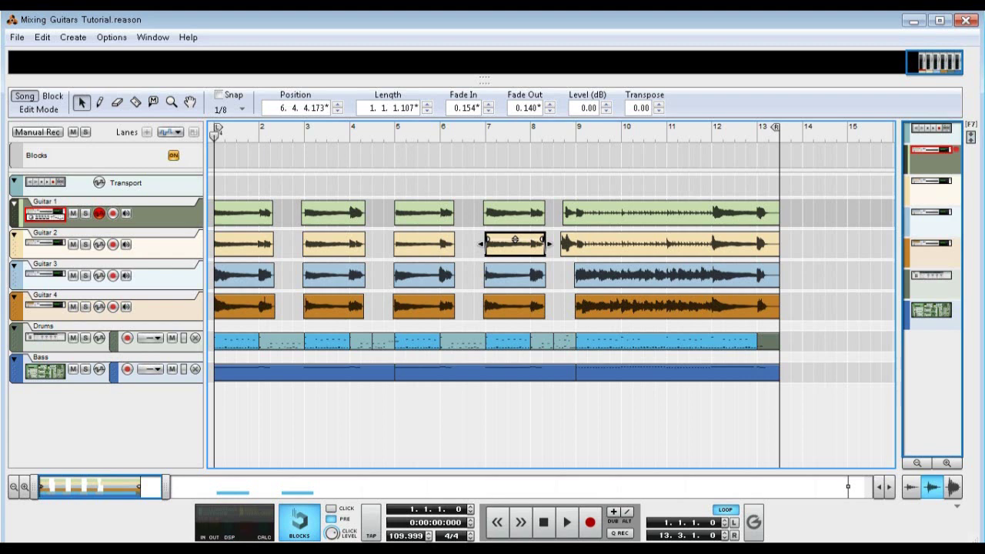
{"action": "key", "text": "F5"}
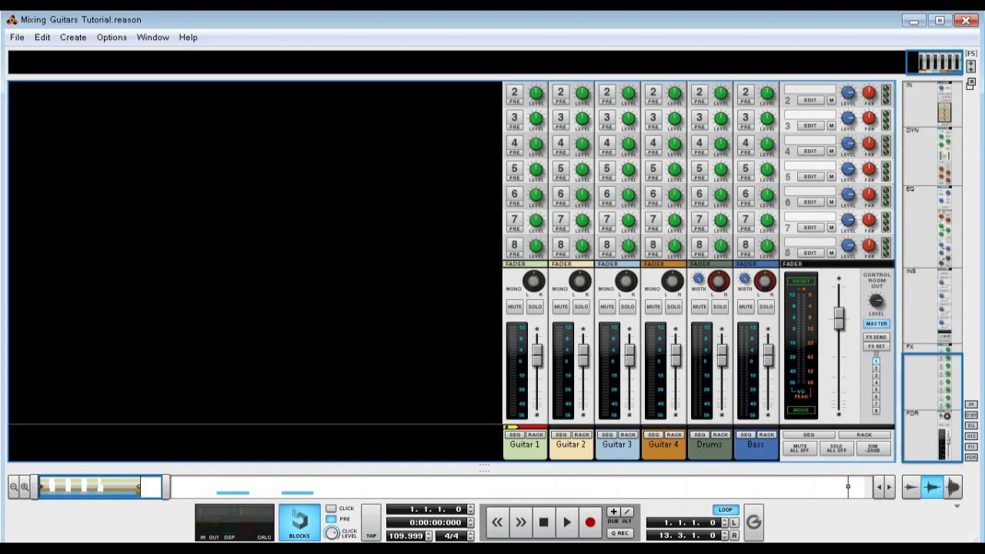
{"action": "left_click", "coordinate": [535, 306]}
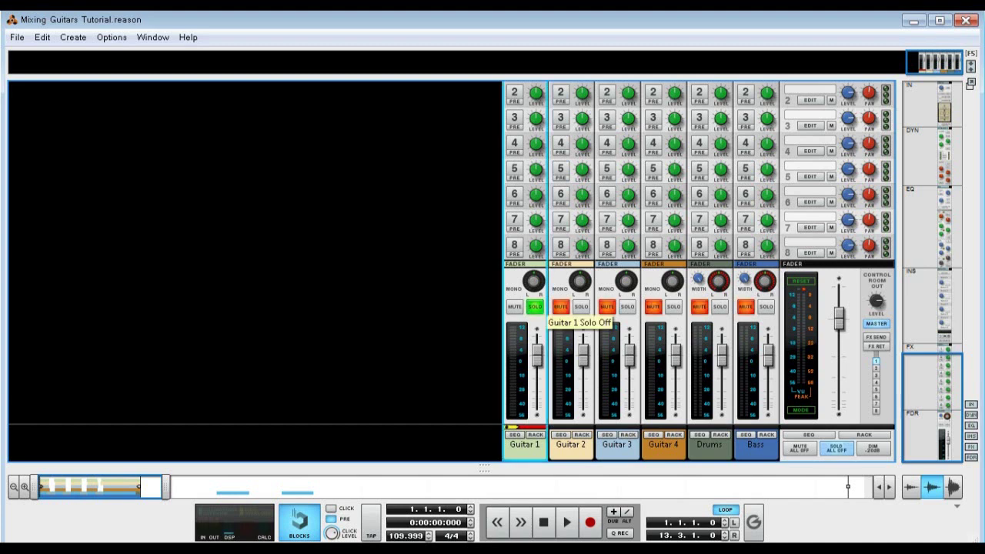
{"action": "left_click", "coordinate": [581, 307]}
{"action": "left_click", "coordinate": [627, 306]}
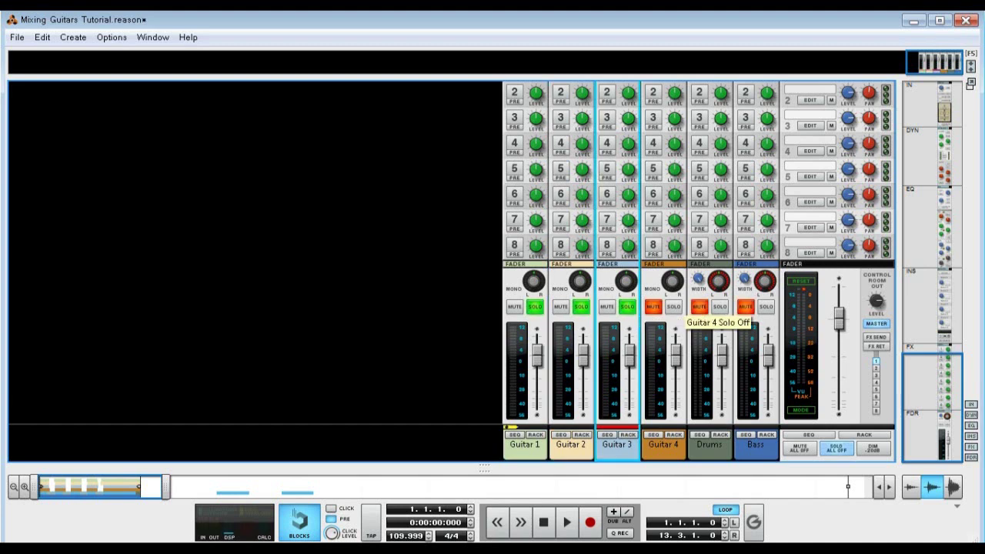
{"action": "left_click", "coordinate": [674, 307]}
{"action": "left_click", "coordinate": [674, 307]}
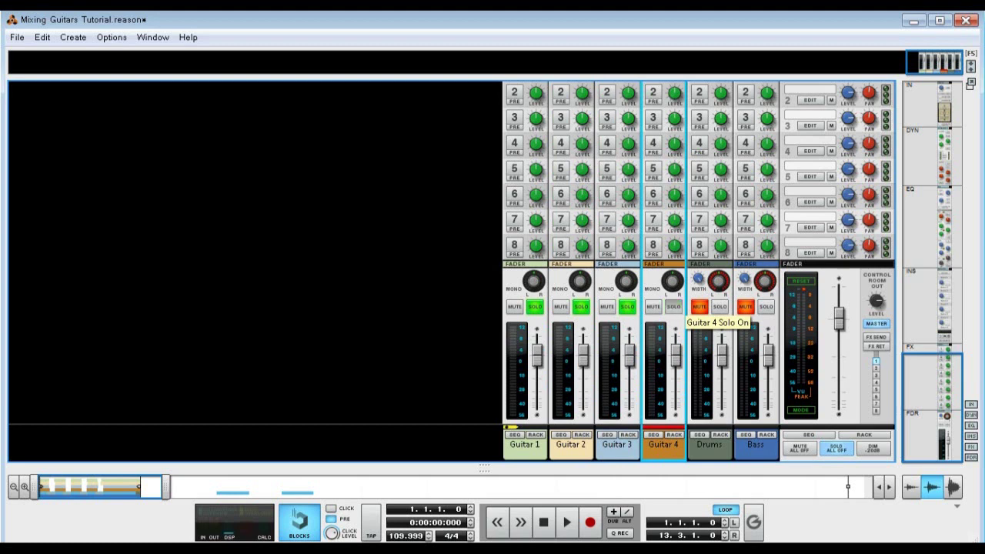
{"action": "left_click", "coordinate": [674, 306]}
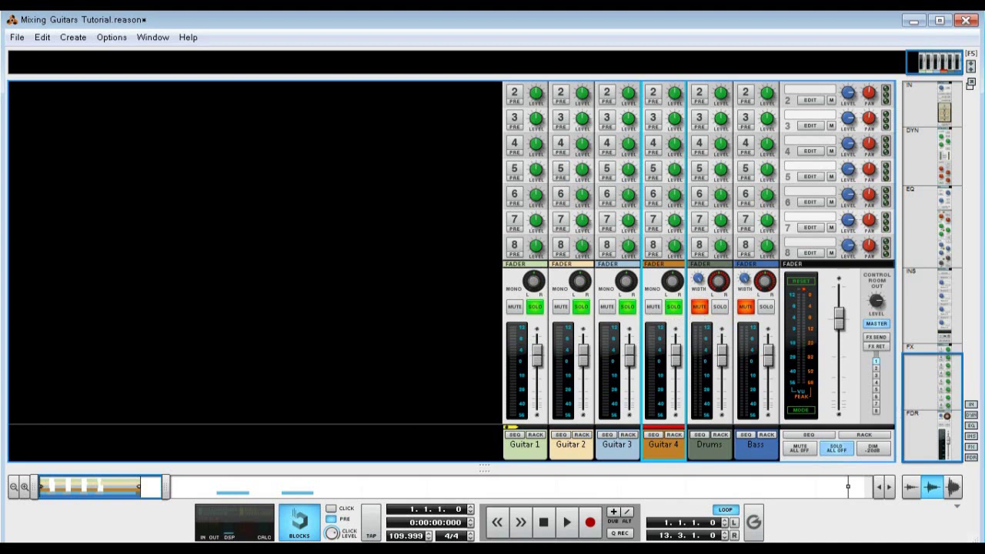
{"action": "left_click", "coordinate": [627, 306]}
{"action": "left_click", "coordinate": [673, 306]}
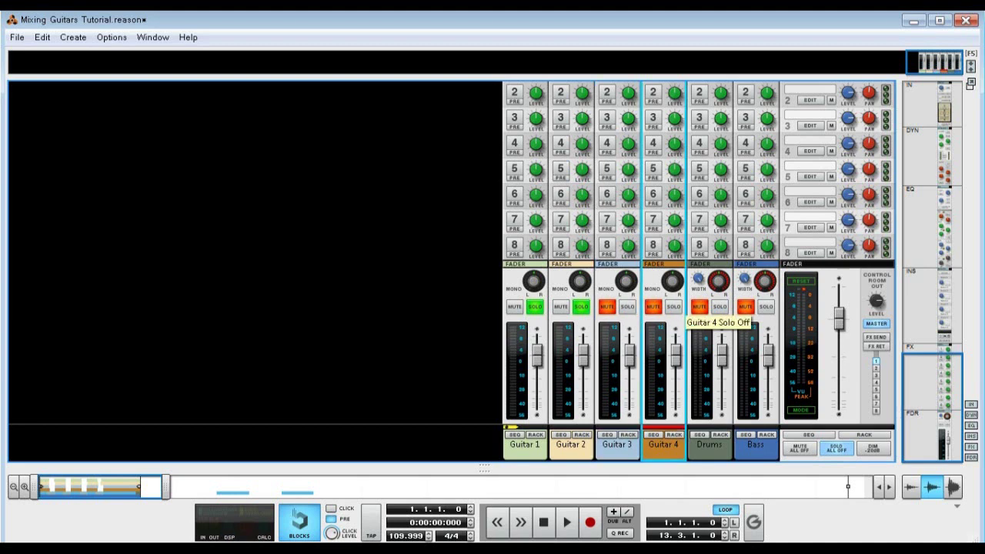
{"action": "key", "text": "space"}
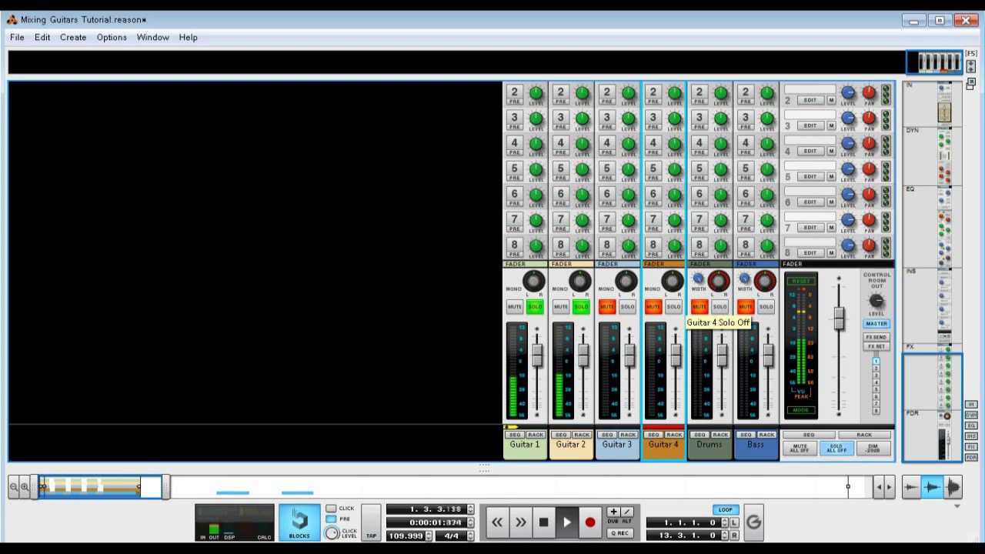
{"action": "key", "text": "space"}
{"action": "key", "text": "space"}
{"action": "key", "text": "space"}
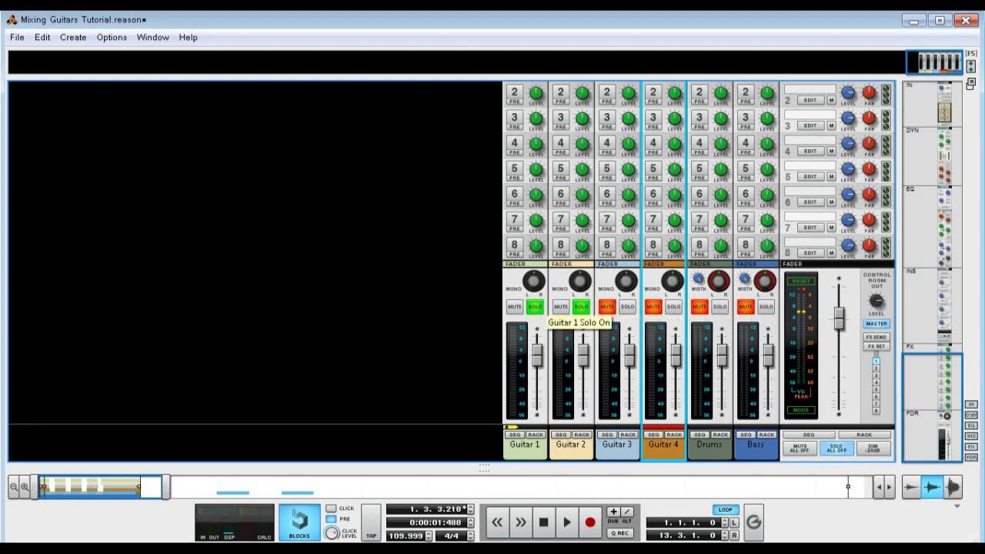
{"action": "left_click", "coordinate": [535, 306]}
{"action": "left_click", "coordinate": [581, 306]}
{"action": "left_click", "coordinate": [627, 307]}
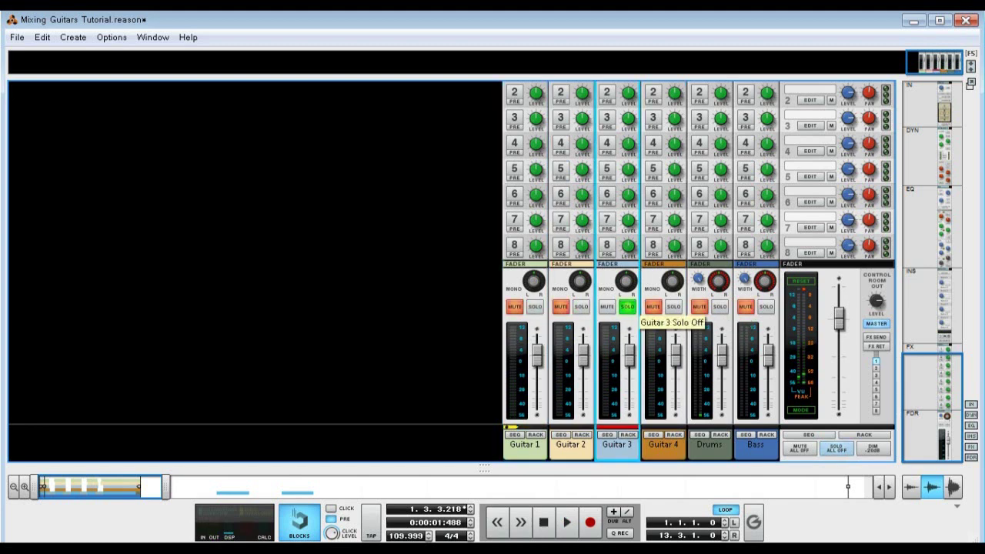
{"action": "left_click", "coordinate": [674, 306]}
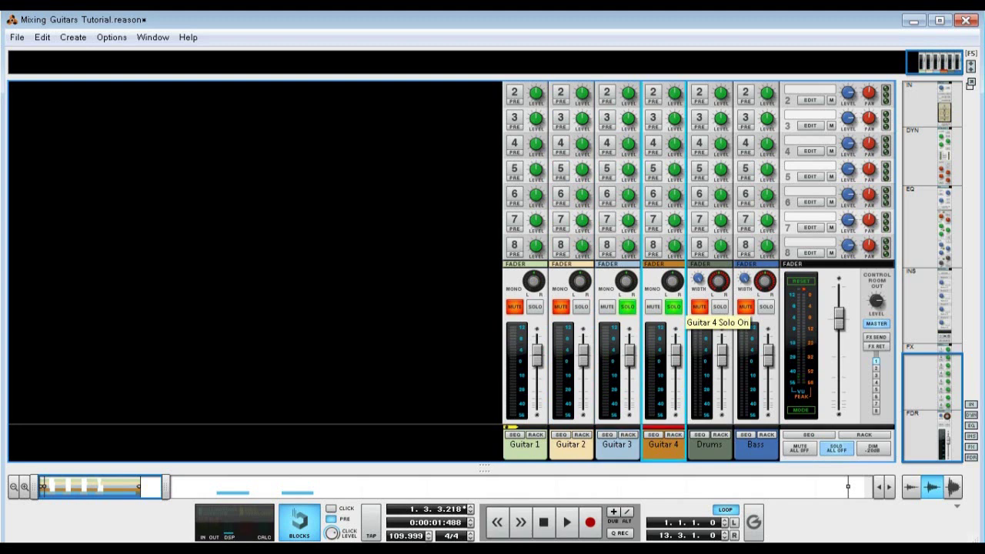
{"action": "key", "text": "space"}
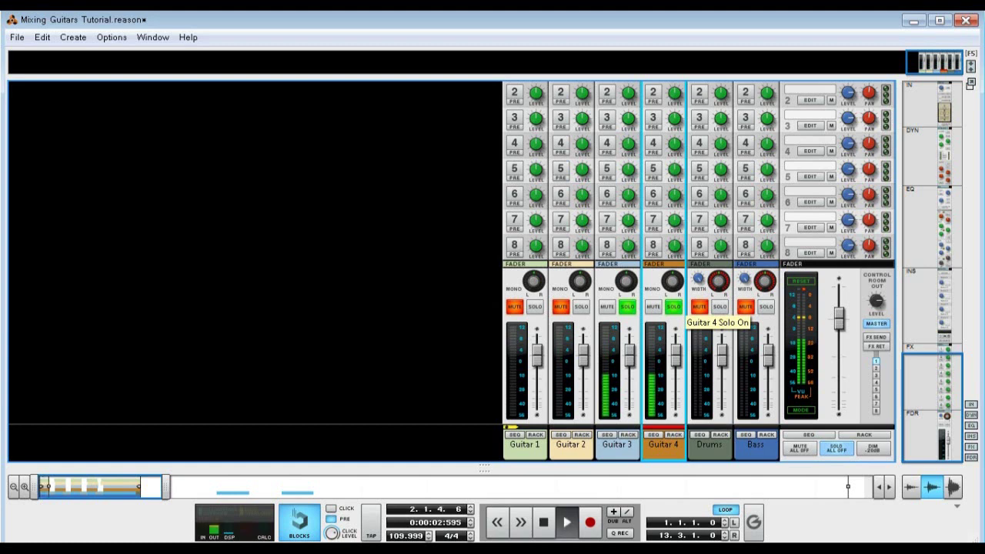
{"action": "key", "text": "space"}
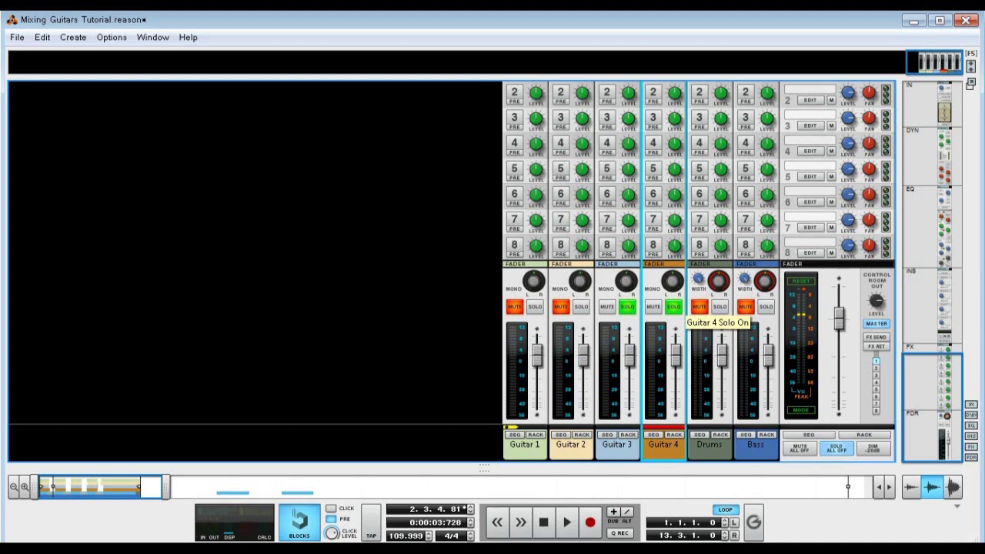
{"action": "left_click", "coordinate": [673, 306]}
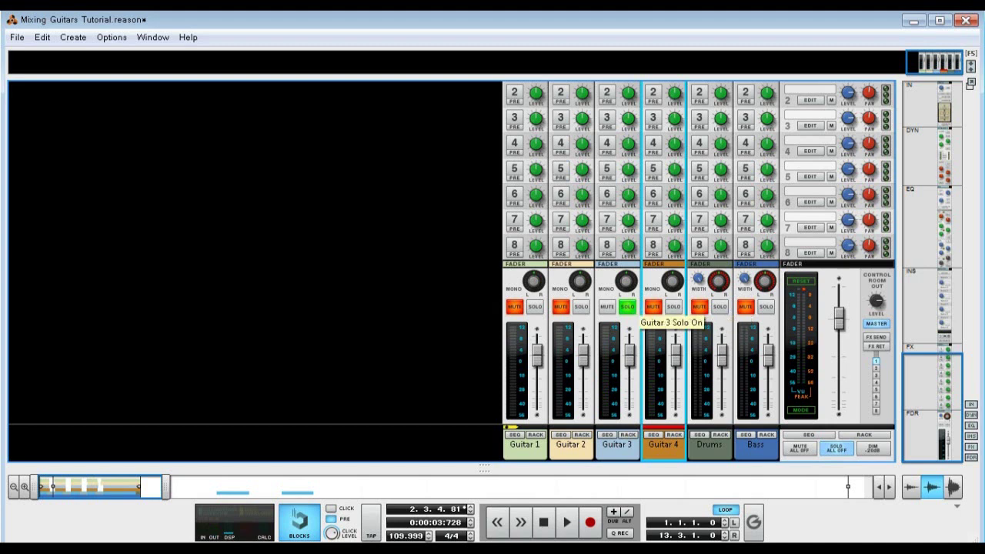
{"action": "left_click", "coordinate": [627, 307]}
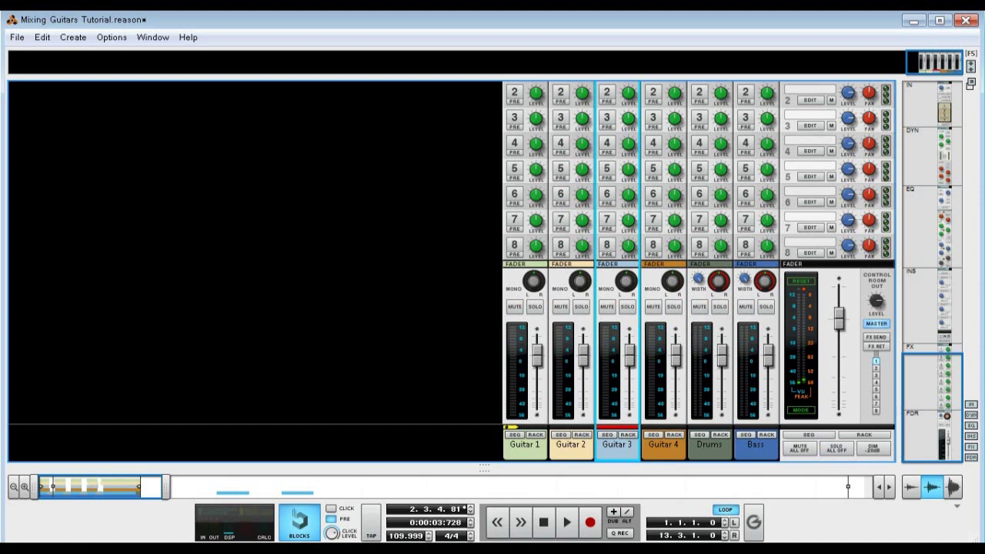
{"action": "left_click", "coordinate": [535, 307]}
Solo Guitar 2 alongside Guitar 1 and play from the song start
{"action": "left_click", "coordinate": [581, 307]}
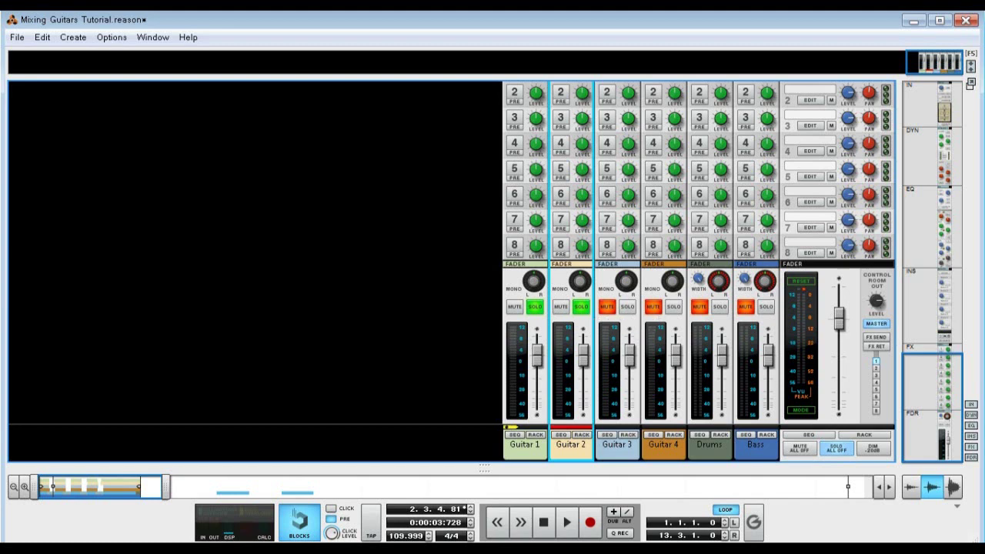
{"action": "key", "text": "Home"}
{"action": "key", "text": "space"}
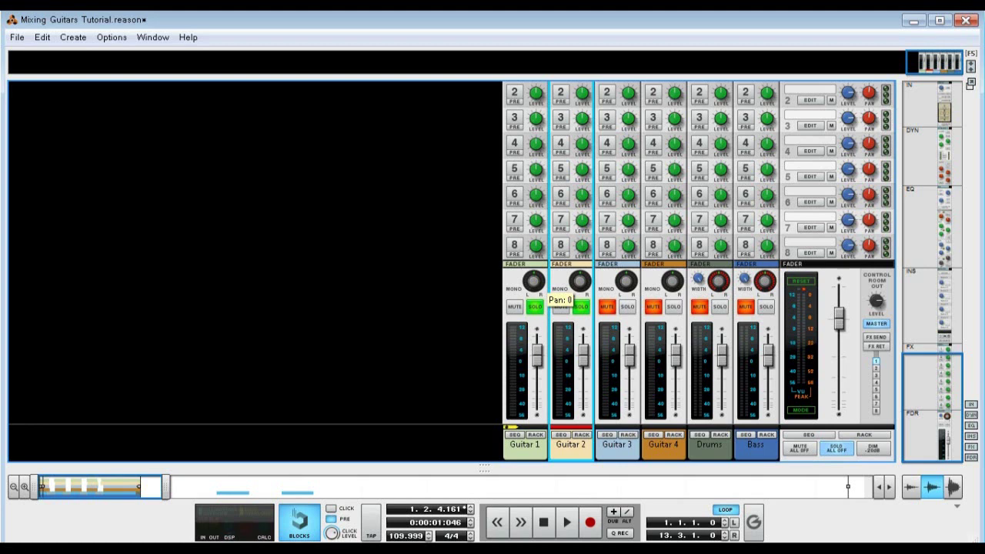
Pan Guitar 1 hard left to -100, then audition it against Guitar 2 from bar 1 through bar 11
{"action": "left_click", "coordinate": [524, 444]}
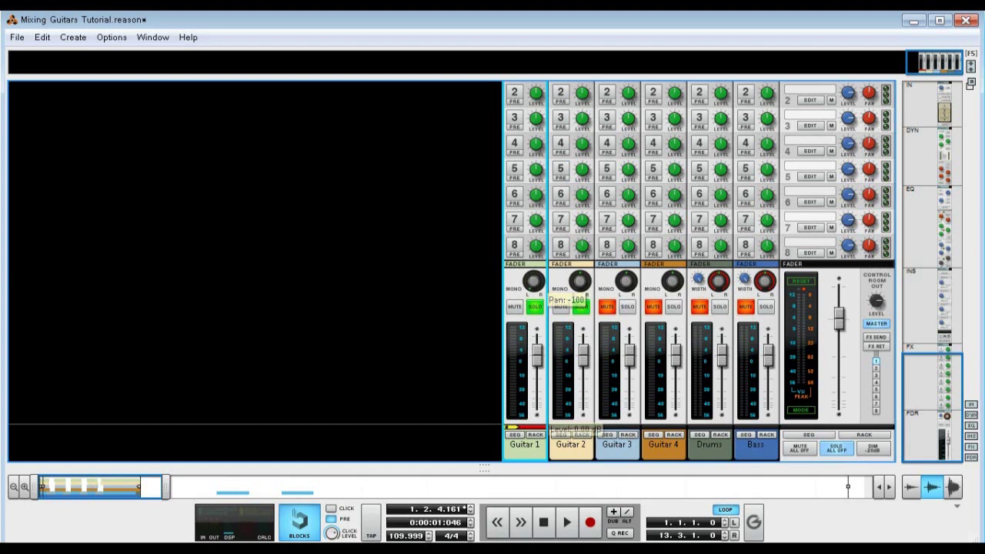
{"action": "left_click", "coordinate": [580, 282]}
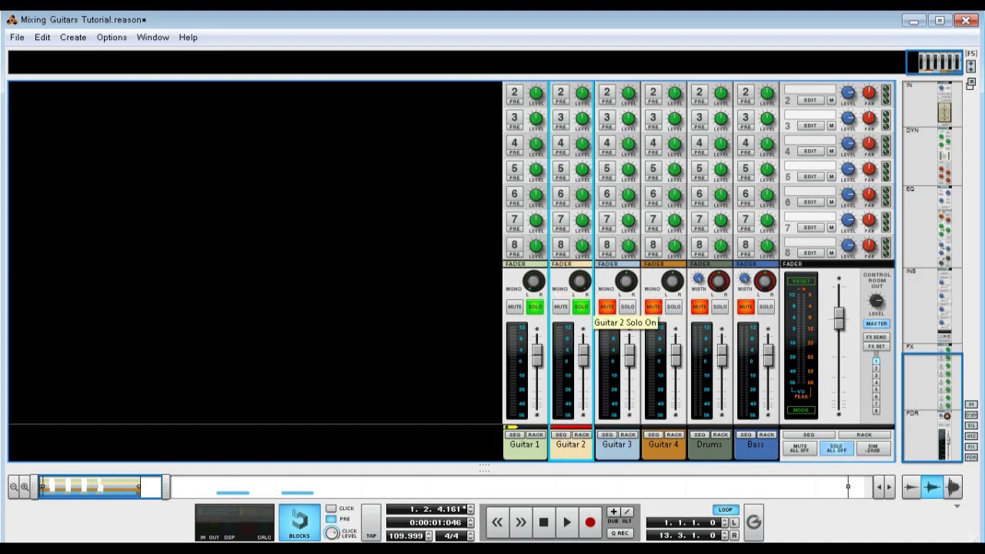
{"action": "key", "text": "Home"}
{"action": "key", "text": "space"}
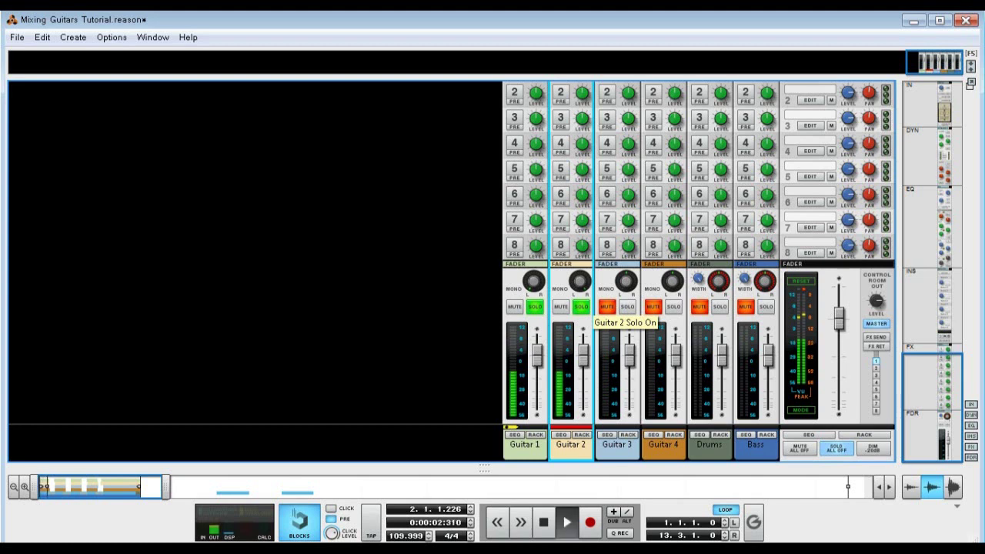
{"action": "key", "text": "space"}
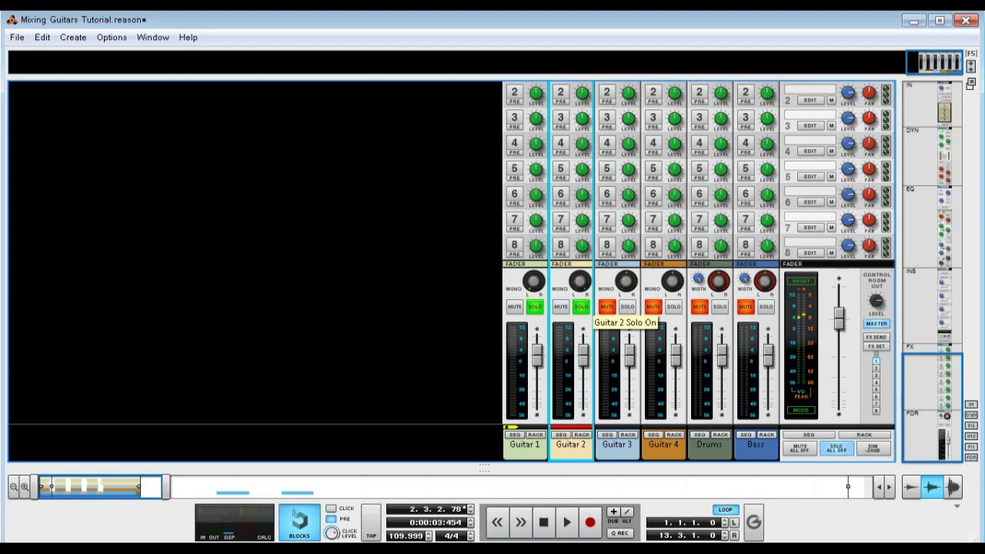
{"action": "key", "text": "KP_8"}
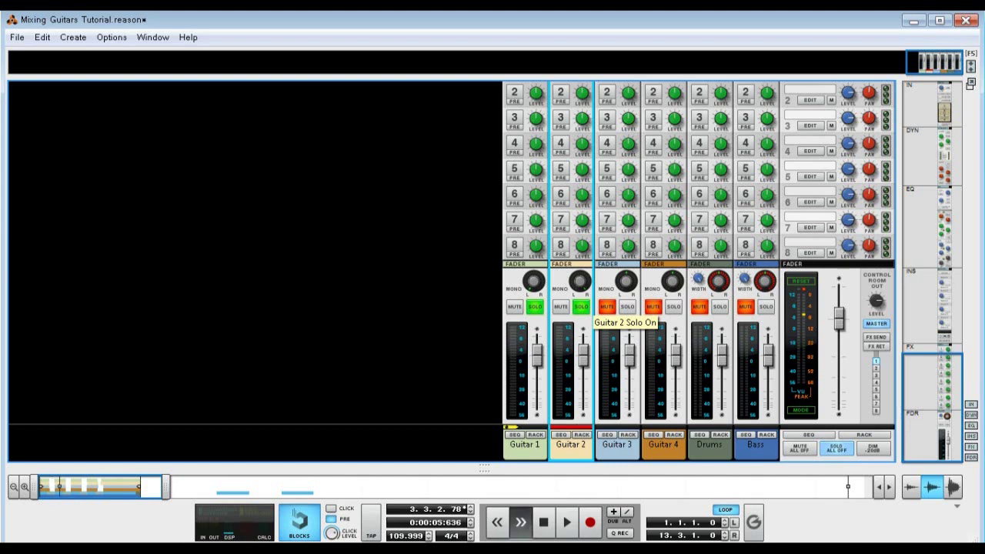
{"action": "key", "text": "KP_8"}
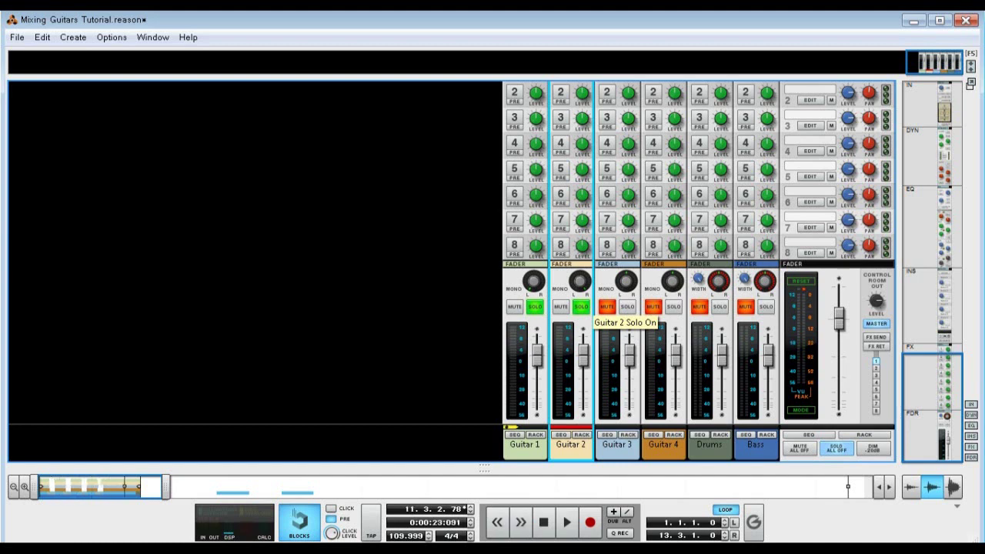
{"action": "key", "text": "space"}
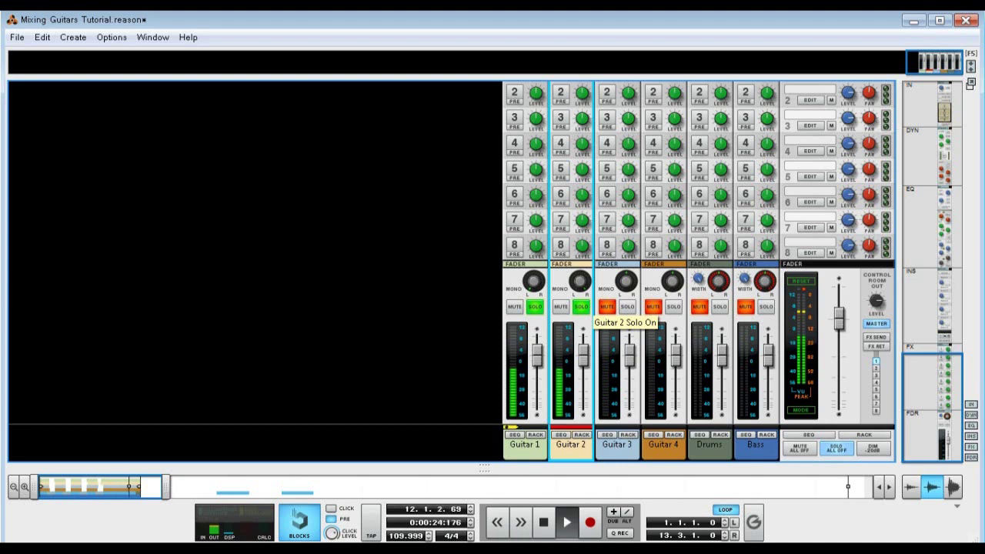
{"action": "key", "text": "space"}
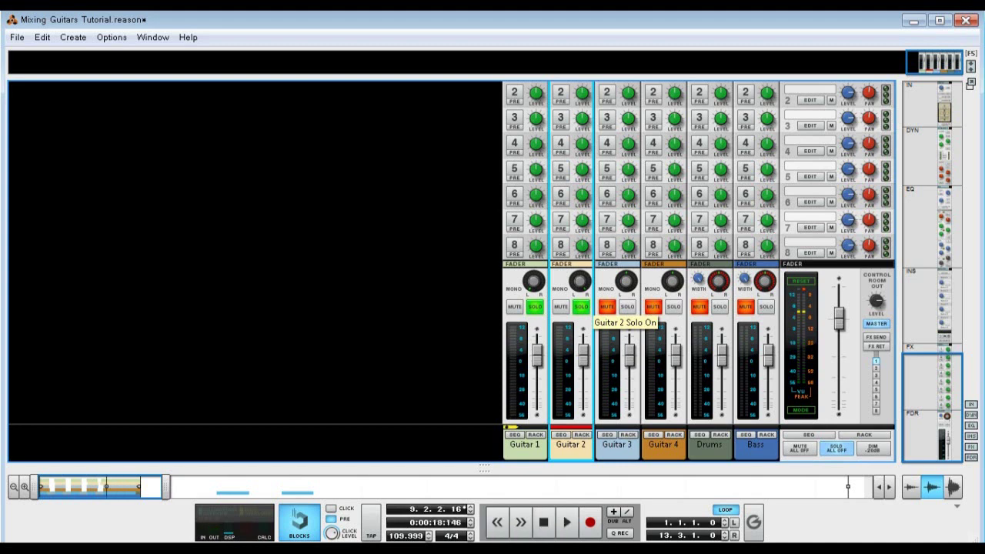
{"action": "key", "text": "space"}
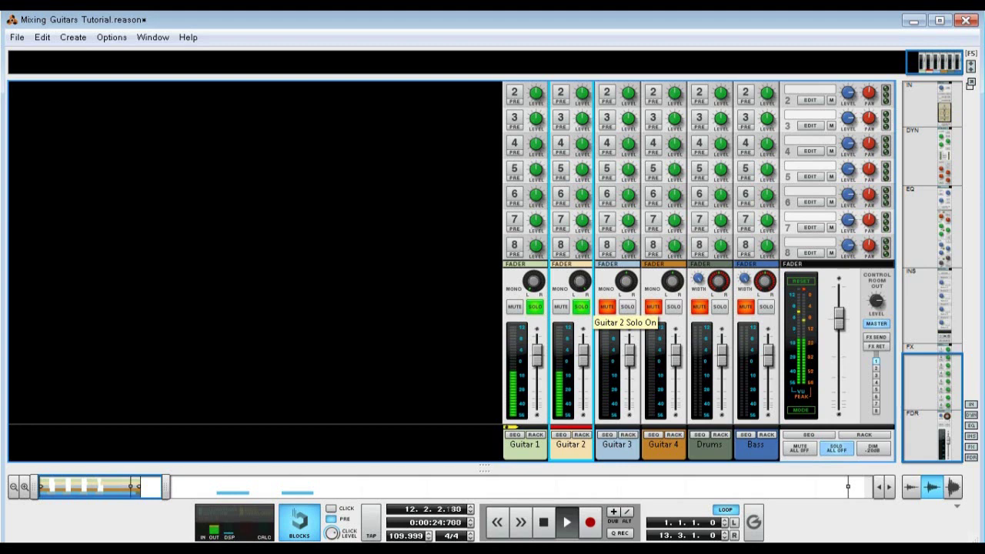
{"action": "key", "text": "space"}
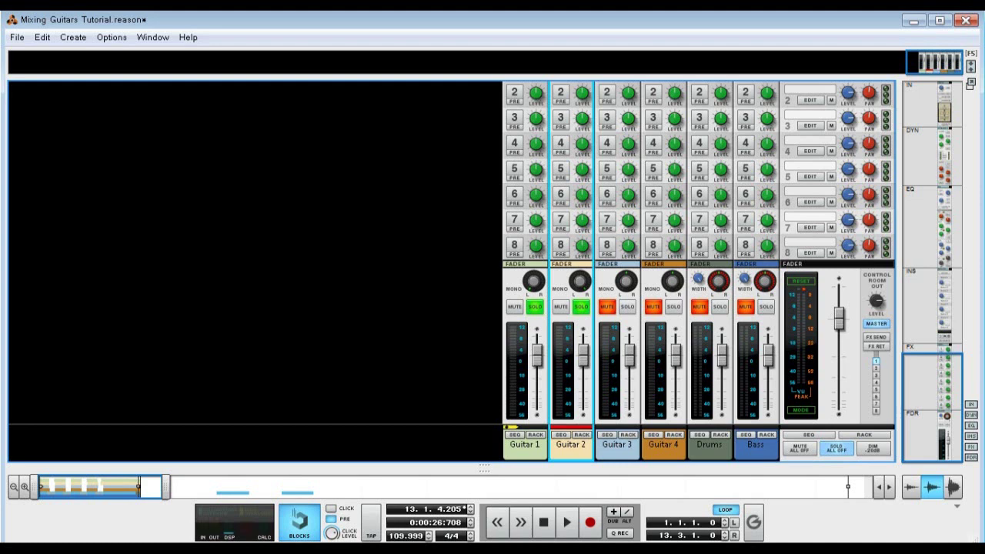
Solo Guitar 3 and 4, unsolo Guitar 1 and 2, and play them from bar 1
{"action": "key", "text": "KP_0"}
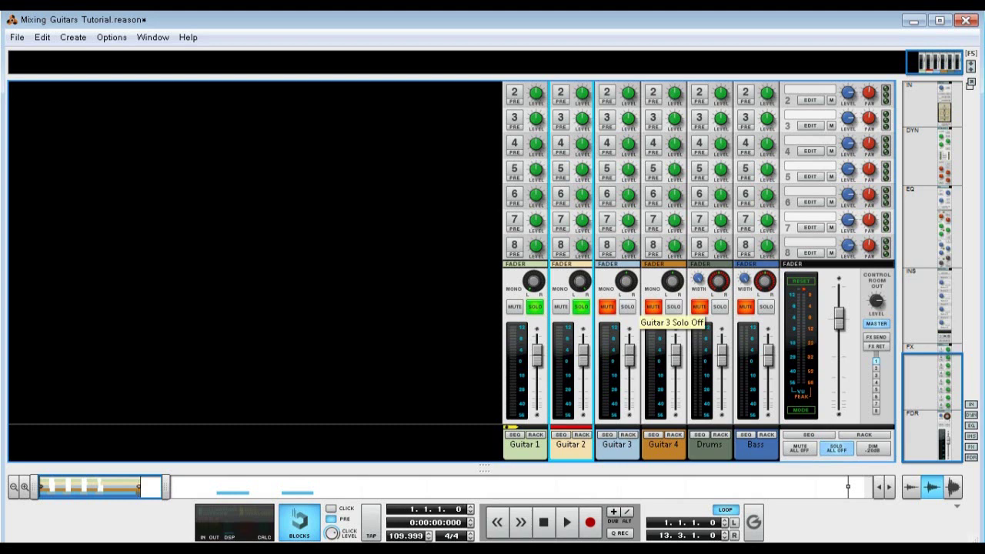
{"action": "left_click", "coordinate": [627, 307]}
{"action": "left_click", "coordinate": [674, 306]}
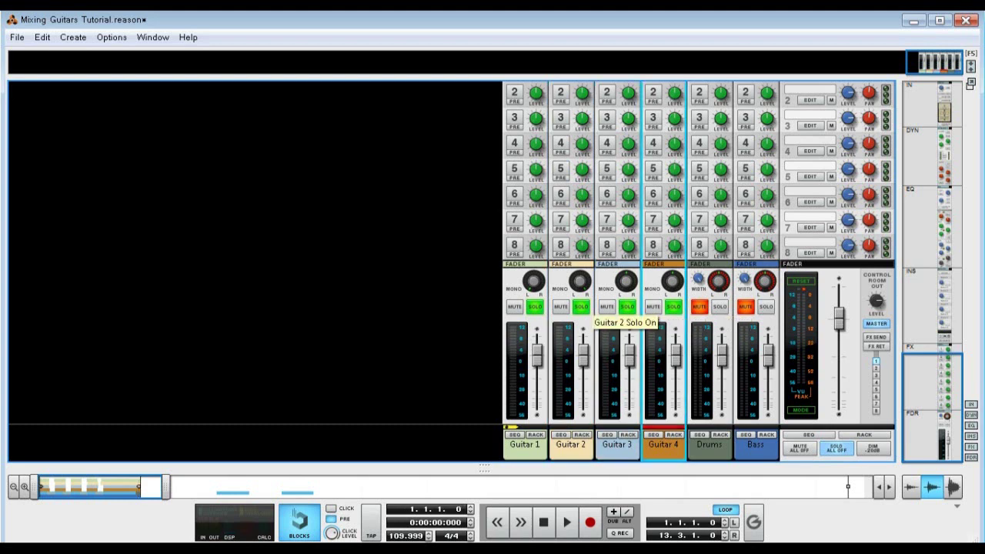
{"action": "left_click", "coordinate": [581, 307]}
{"action": "left_click", "coordinate": [535, 306]}
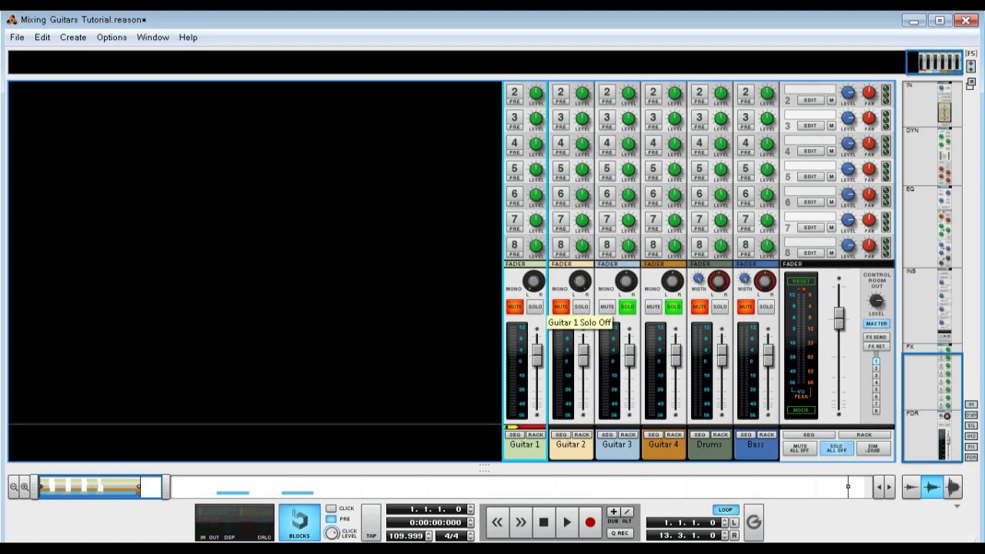
{"action": "key", "text": "space"}
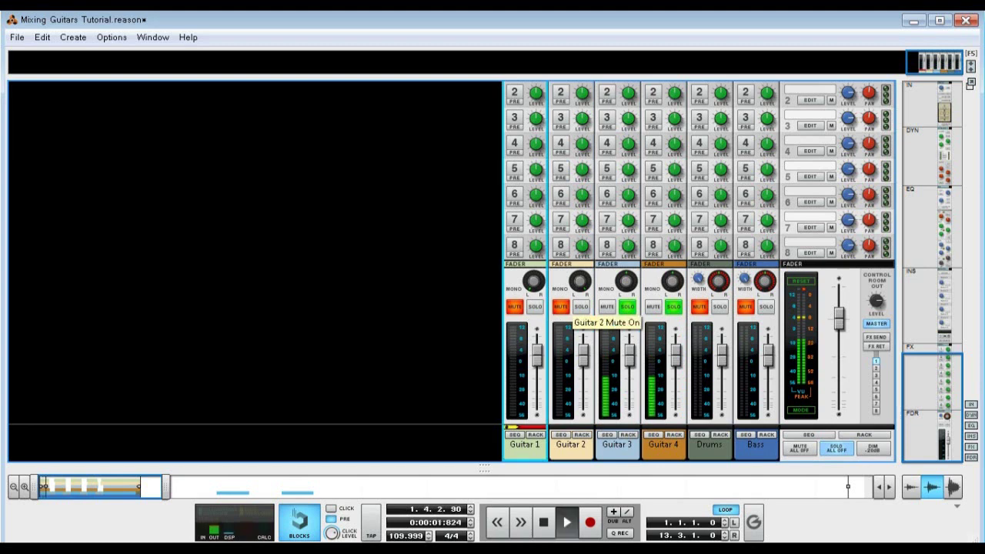
{"action": "key", "text": "space"}
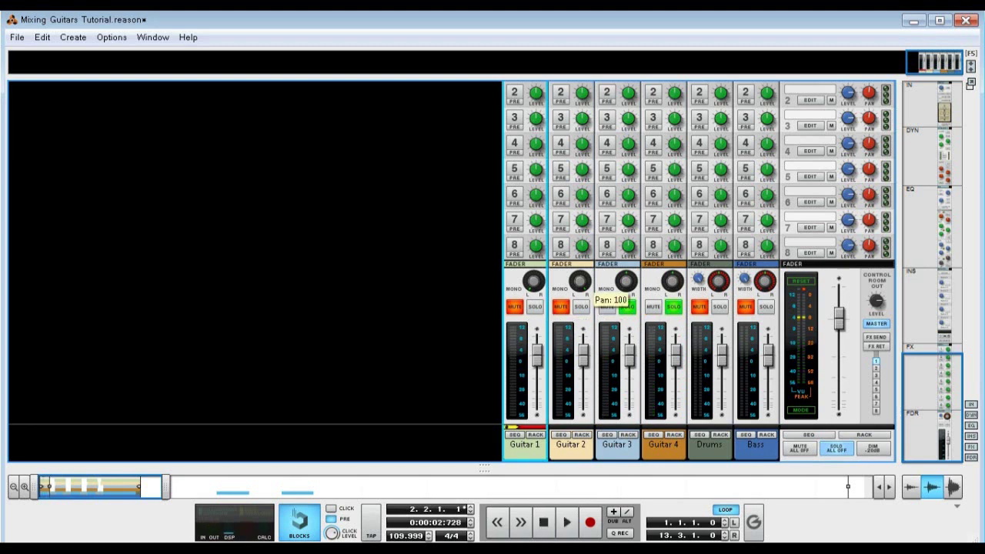
Pan Guitar 3 to -47 and begin panning Guitar 4 to the right
{"action": "left_click_drag", "start_coordinate": [626, 281], "coordinate": [626, 306]}
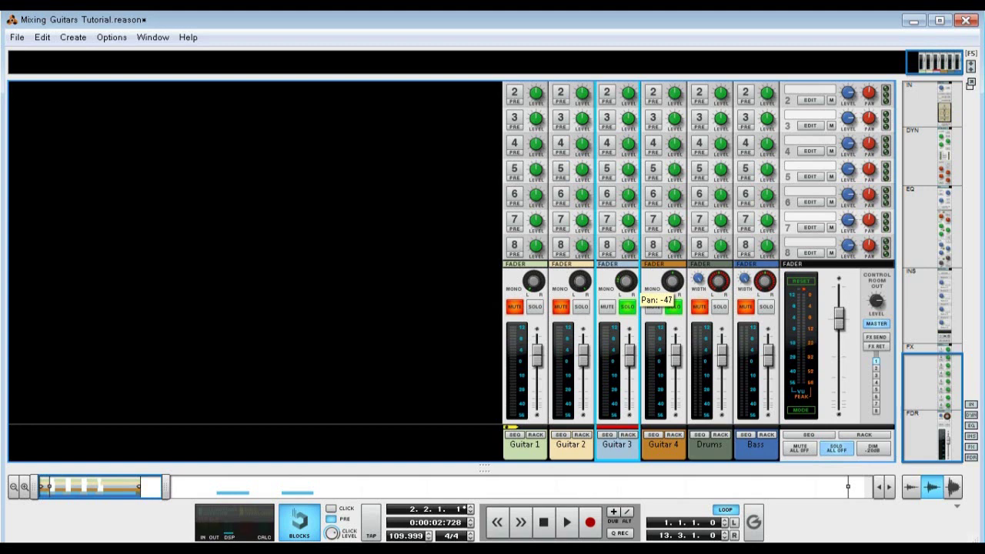
{"action": "left_click_drag", "start_coordinate": [625, 307], "coordinate": [626, 311]}
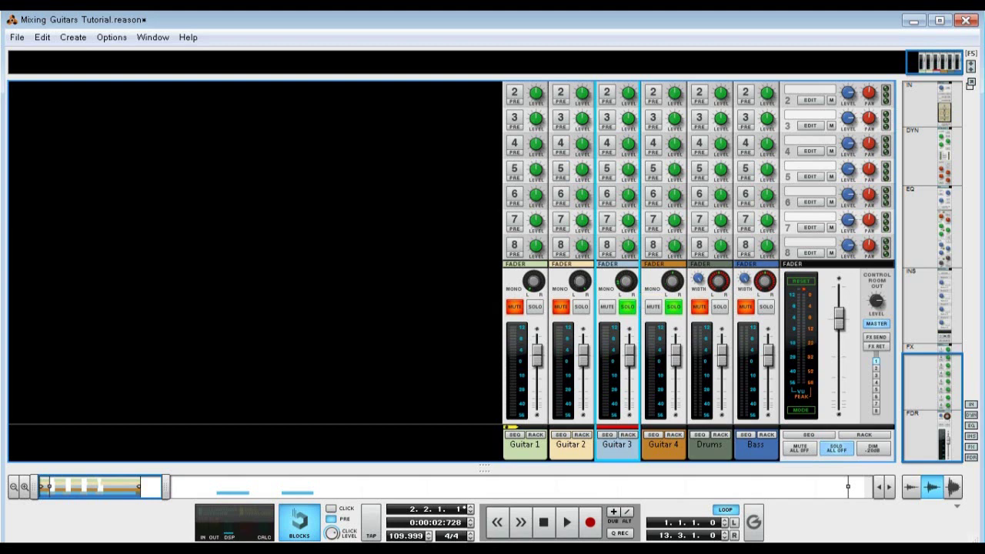
{"action": "mouse_move", "coordinate": [626, 282]}
{"action": "left_click_drag", "start_coordinate": [626, 282], "coordinate": [626, 275]}
{"action": "left_click_drag", "start_coordinate": [672, 282], "coordinate": [672, 274]}
Play the panned chordal guitars from the song start
{"action": "key", "text": "KP_Decimal"}
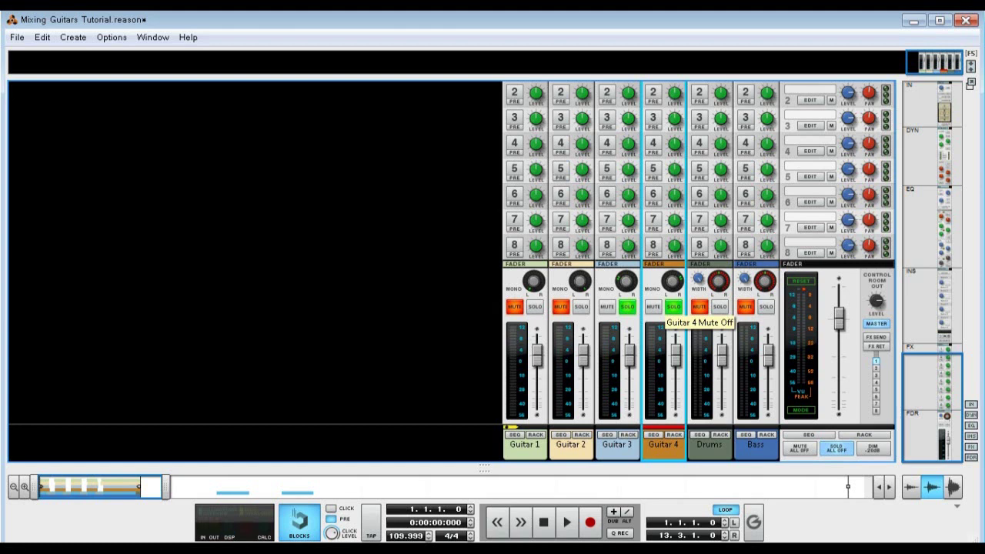
{"action": "key", "text": "space"}
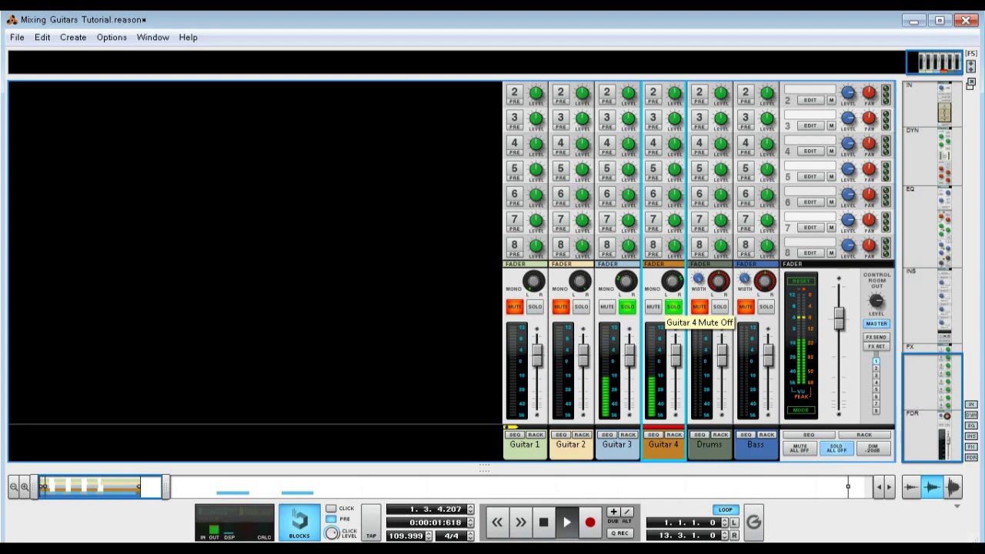
{"action": "key", "text": "space"}
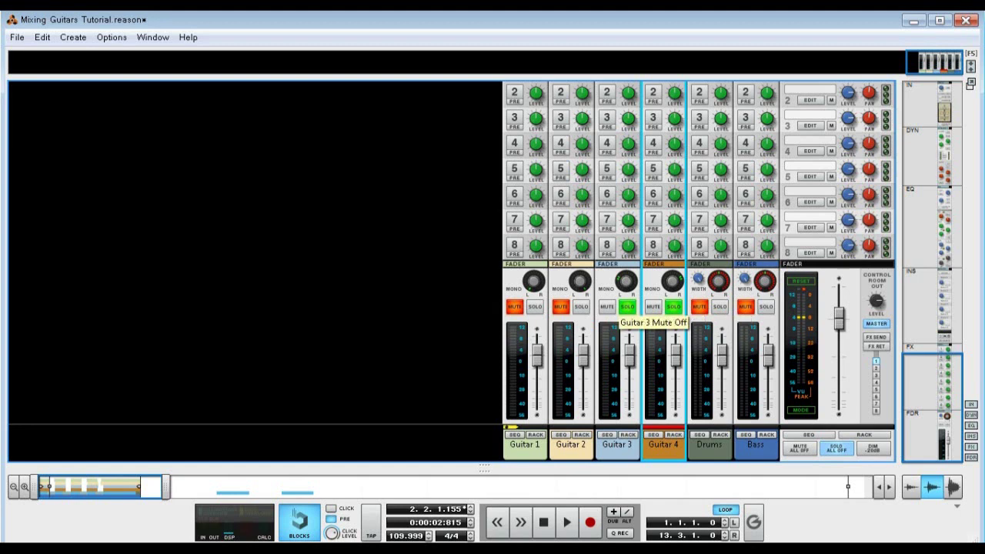
Re-solo Guitar 2 and Guitar 1, then audition all four guitars, including from bar 13
{"action": "left_click", "coordinate": [581, 306]}
{"action": "left_click", "coordinate": [534, 306]}
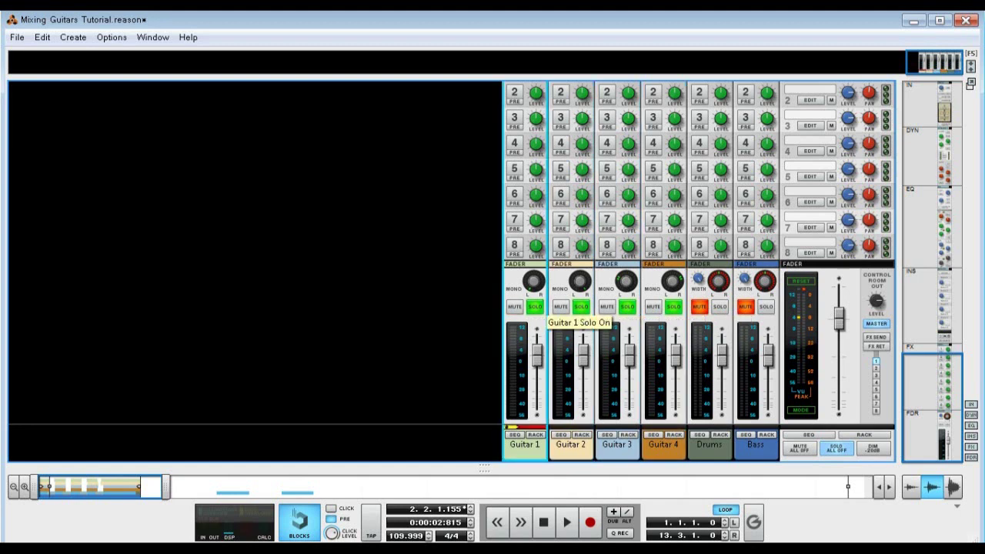
{"action": "key", "text": "space"}
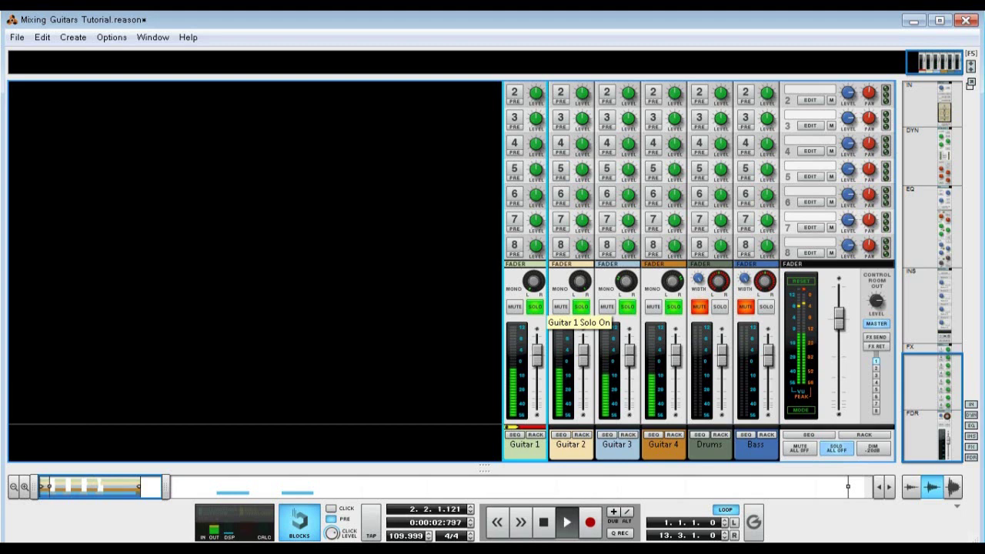
{"action": "key", "text": "space"}
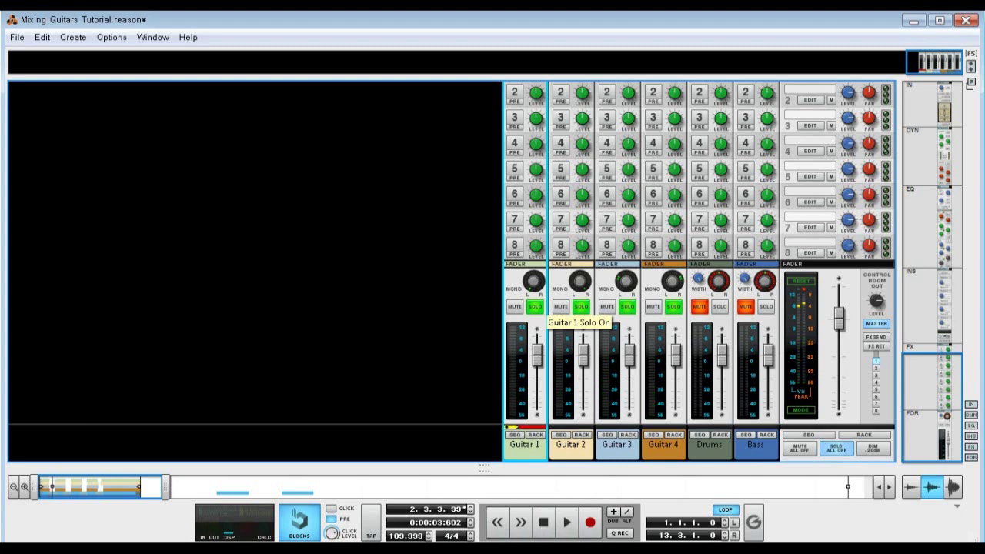
{"action": "key", "text": "KP_8"}
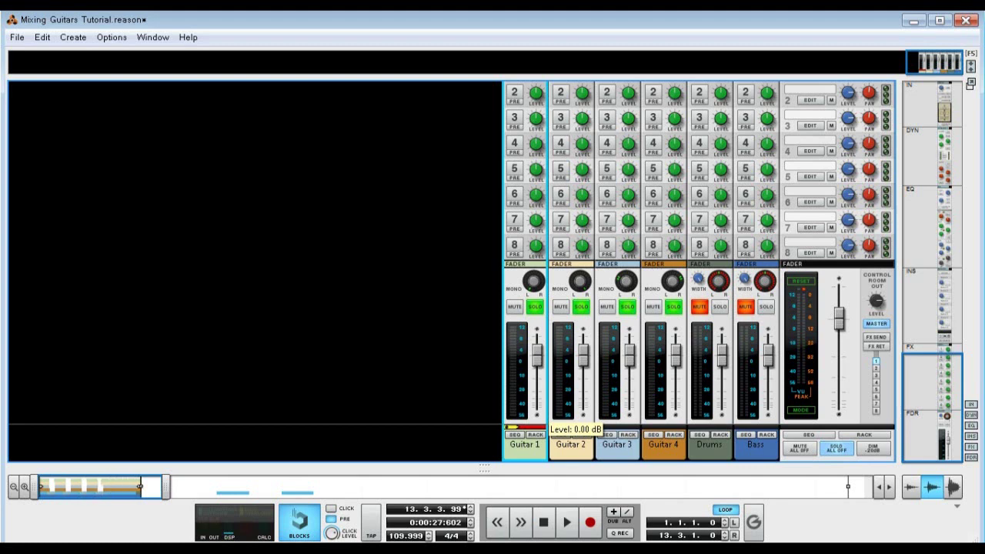
{"action": "key", "text": "space"}
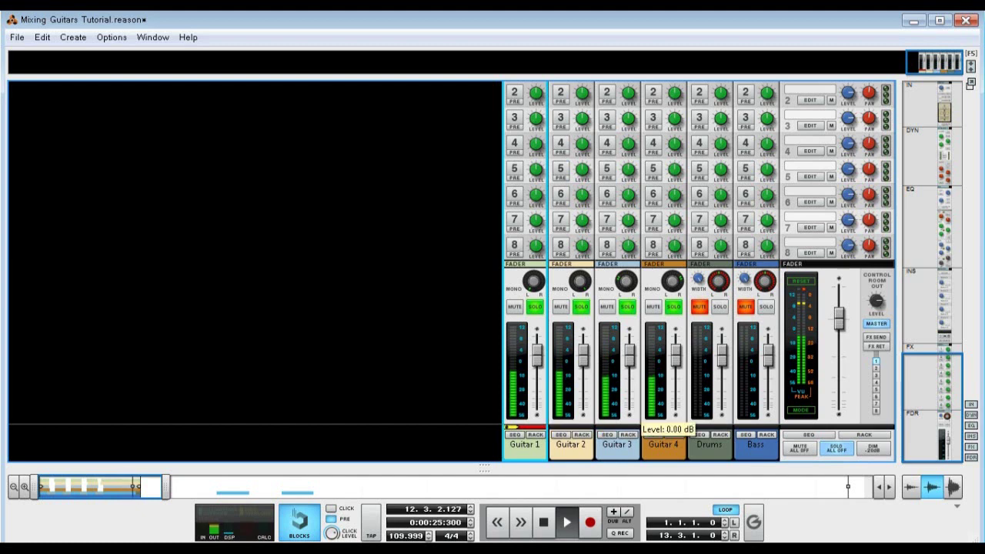
{"action": "key", "text": "space"}
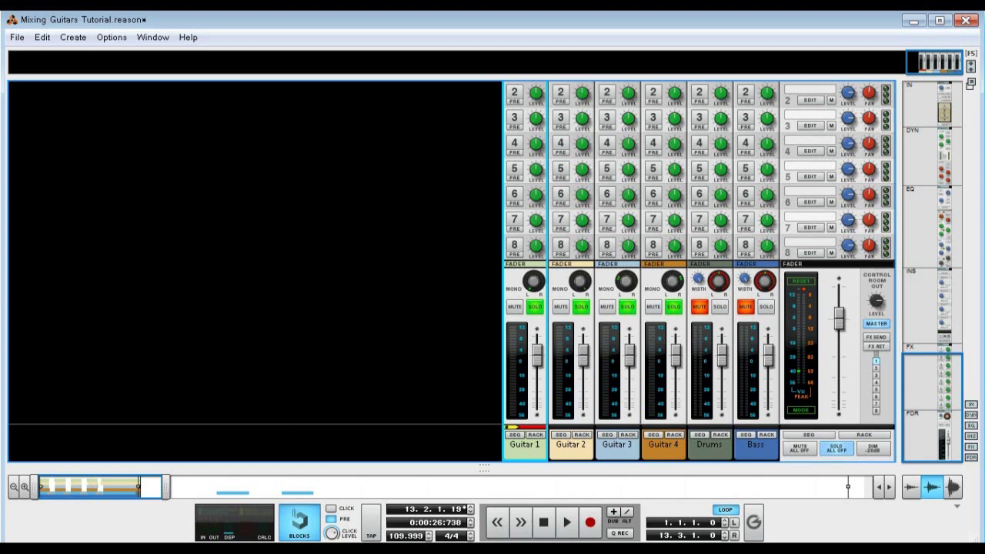
Lower Guitar 3's fader to about -5 dB while playing from bar 8
{"action": "left_click_drag", "start_coordinate": [630, 348], "coordinate": [630, 368]}
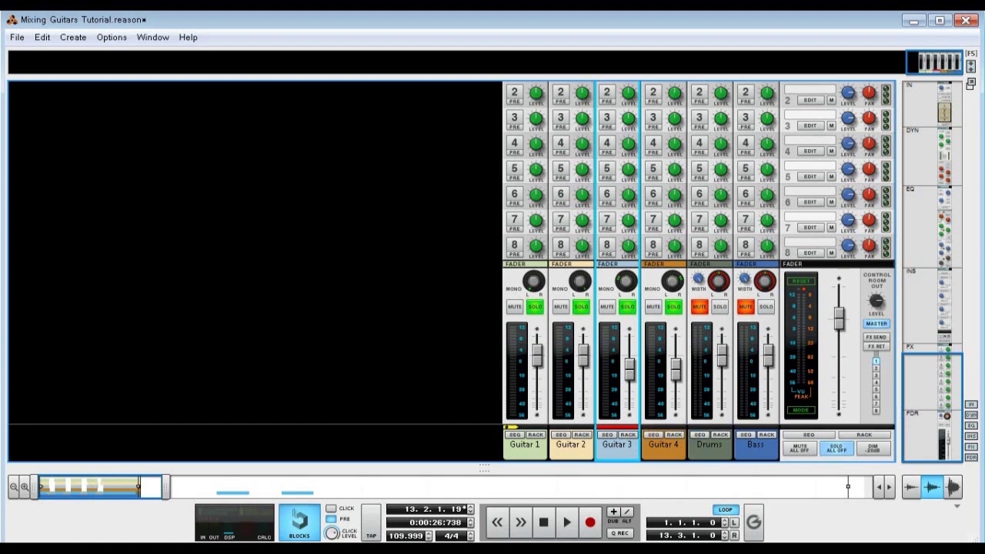
{"action": "key", "text": "KP_7"}
{"action": "key", "text": "space"}
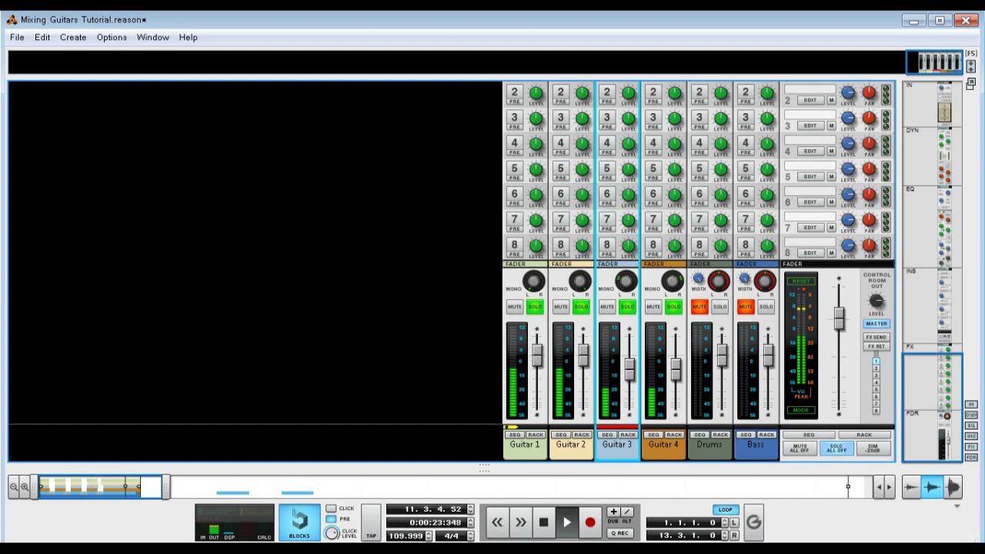
{"action": "left_click_drag", "start_coordinate": [629, 368], "coordinate": [629, 360]}
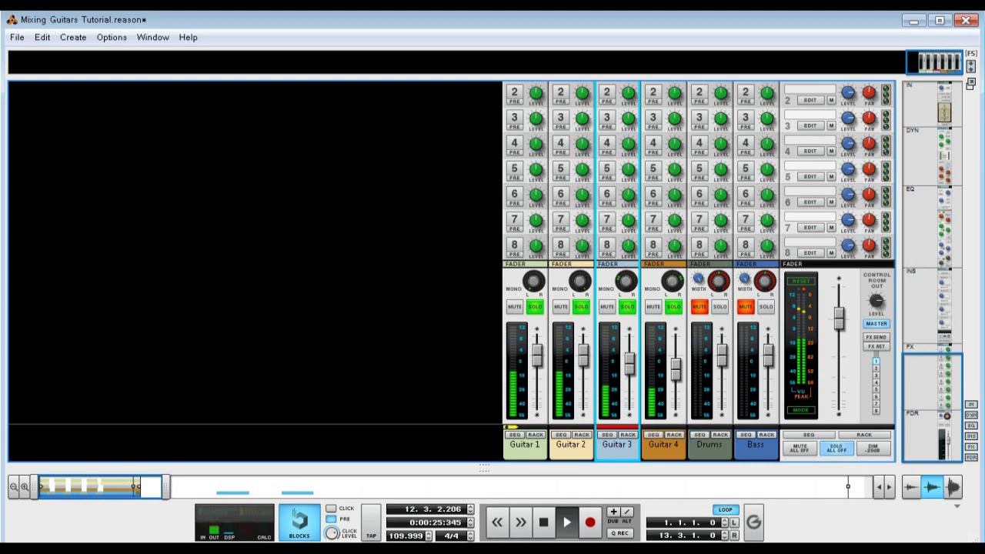
Lower Guitar 4's fader to about -5 dB
{"action": "left_click", "coordinate": [675, 367]}
{"action": "left_click_drag", "start_coordinate": [675, 362], "coordinate": [675, 363]}
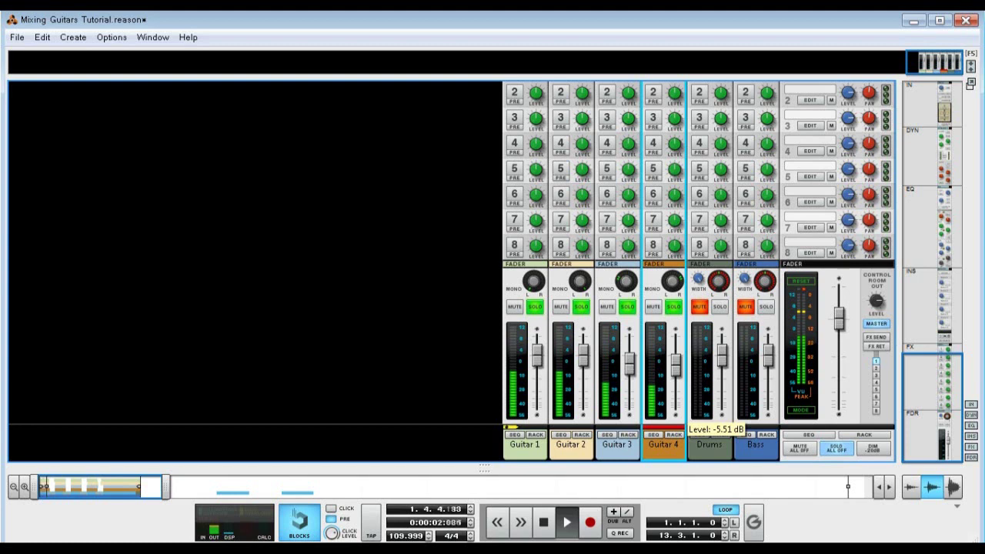
{"action": "left_click_drag", "start_coordinate": [675, 363], "coordinate": [675, 362]}
Stop playback, solo the Bass channel with the four guitars, and play again
{"action": "key", "text": "space"}
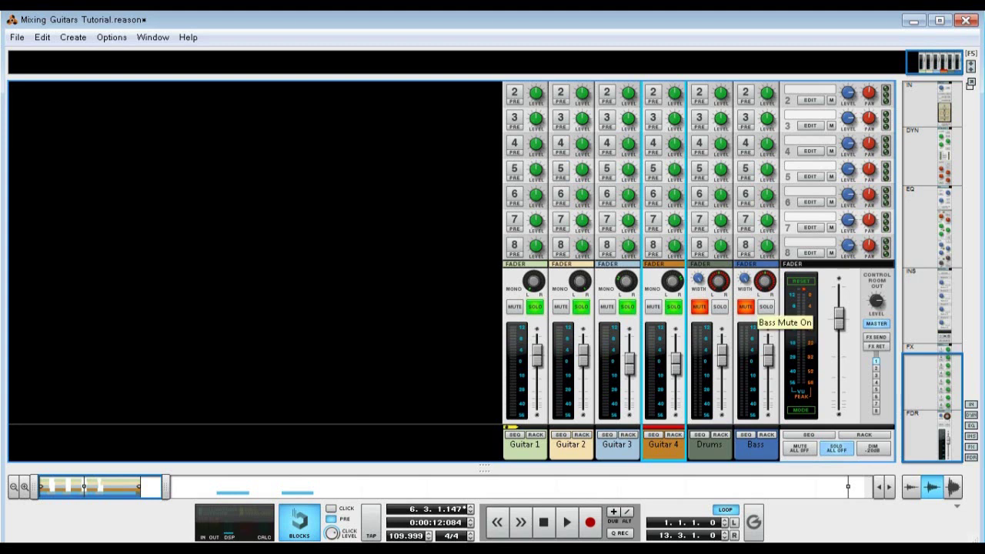
{"action": "left_click", "coordinate": [754, 312]}
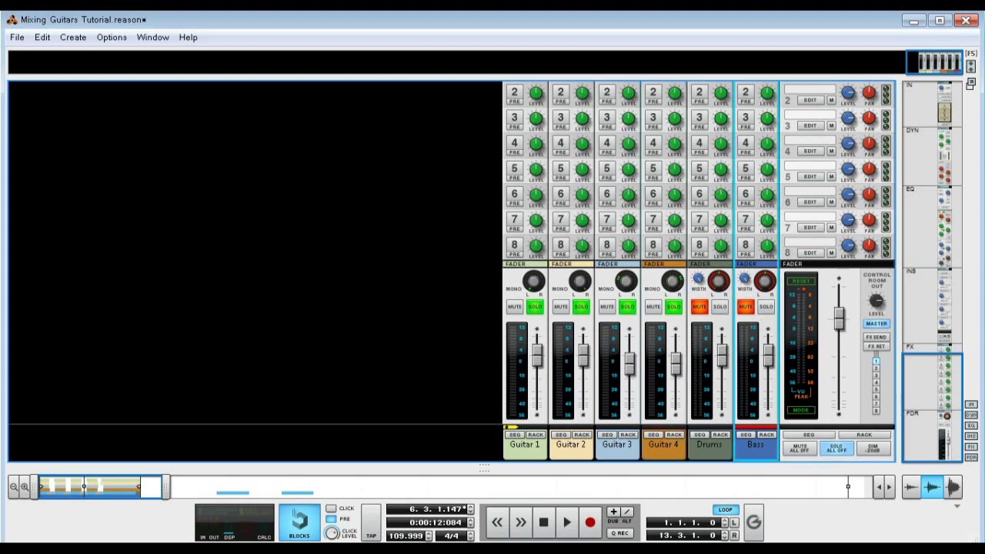
{"action": "left_click", "coordinate": [765, 307]}
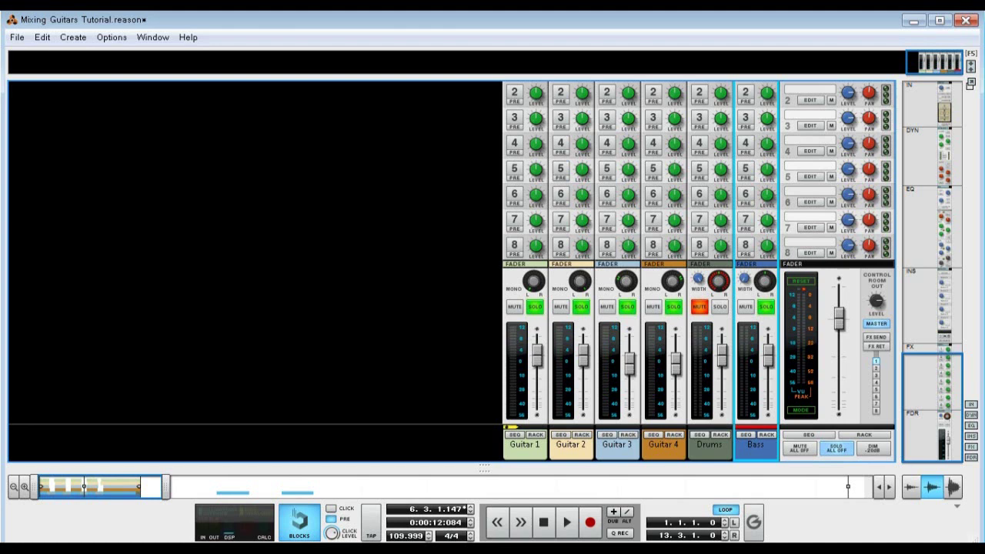
{"action": "key", "text": "space"}
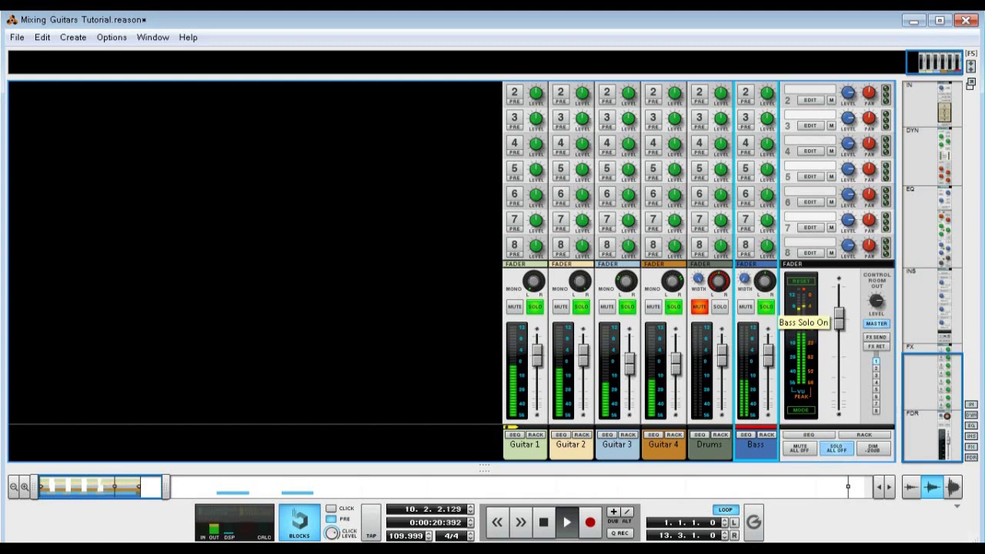
Turn the Bass WIDTH knob down toward mono, then stop playback
{"action": "left_click_drag", "start_coordinate": [698, 279], "coordinate": [698, 254]}
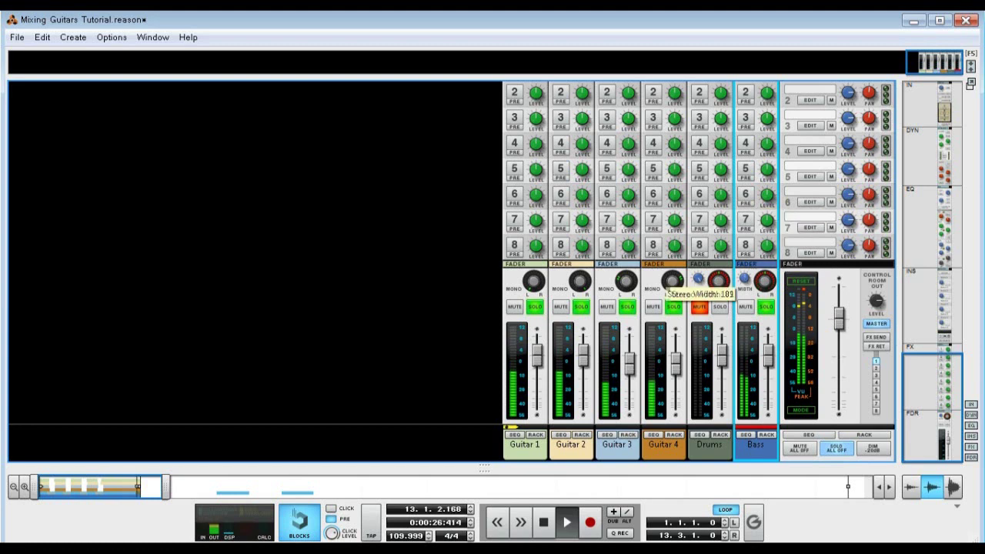
{"action": "key", "text": "space"}
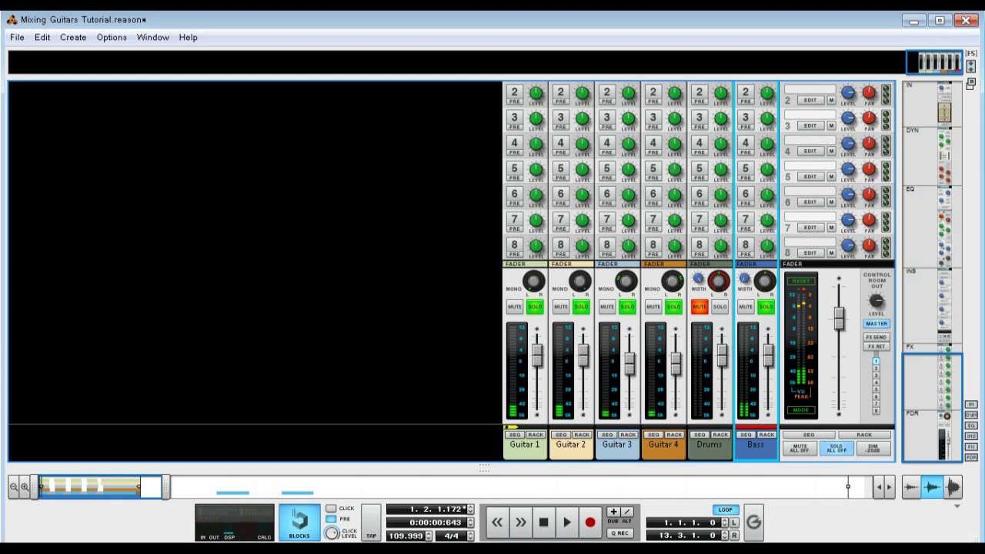